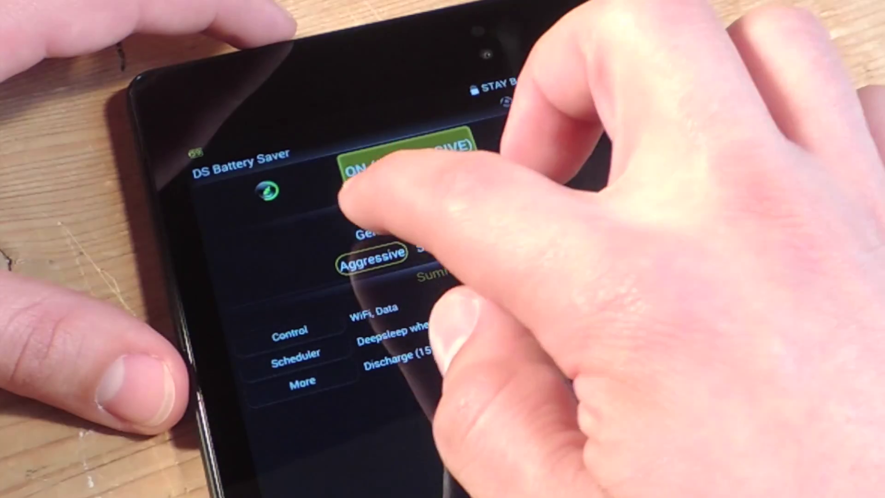
# Step: Switch the deep-sleep profile to Gentle
pyautogui.click(374, 230)
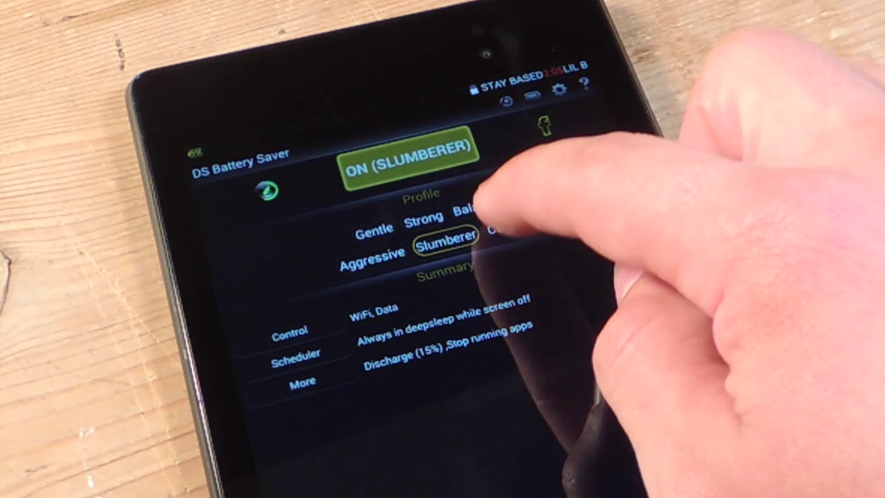
# Step: Select the Custom deep-sleep profile so the button reads ON (CUSTOM)
pyautogui.click(509, 223)
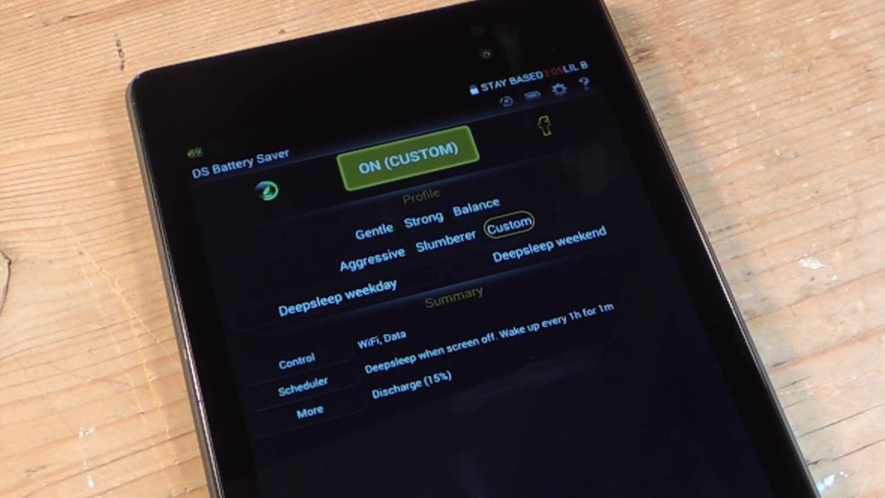